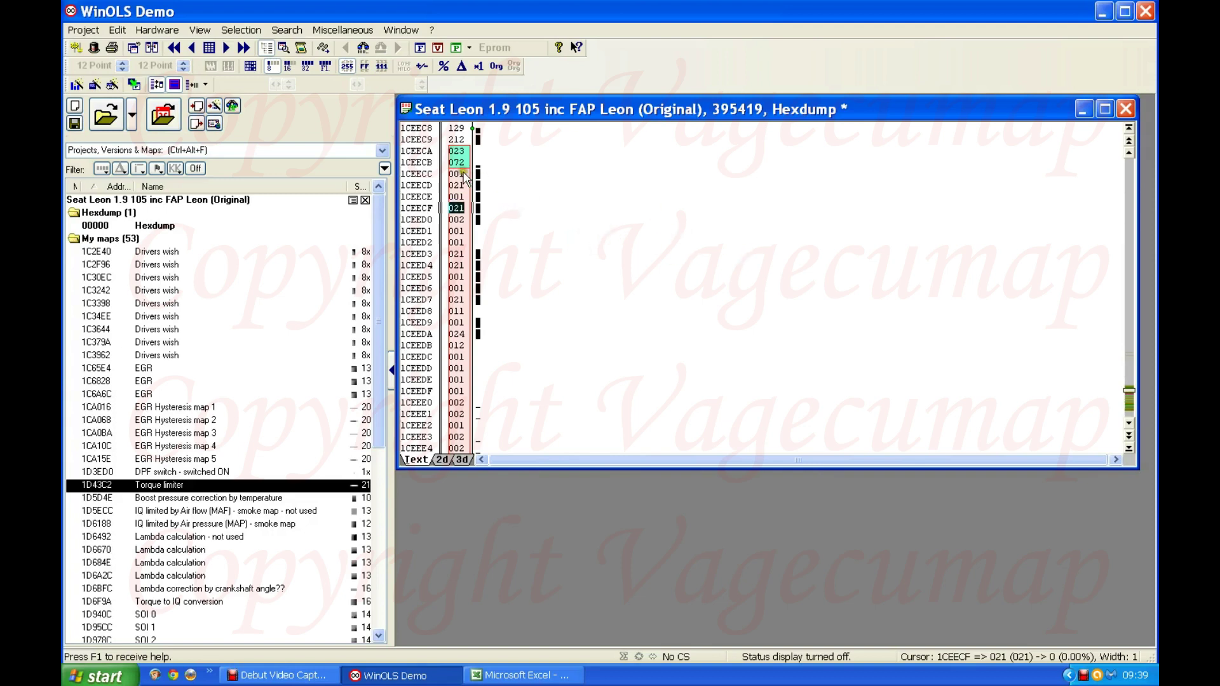
Step: Copy the single column of fault path values from address 1CEECC to 1CF04A in the hexdump
left_click_drag(460, 175, 466, 202)
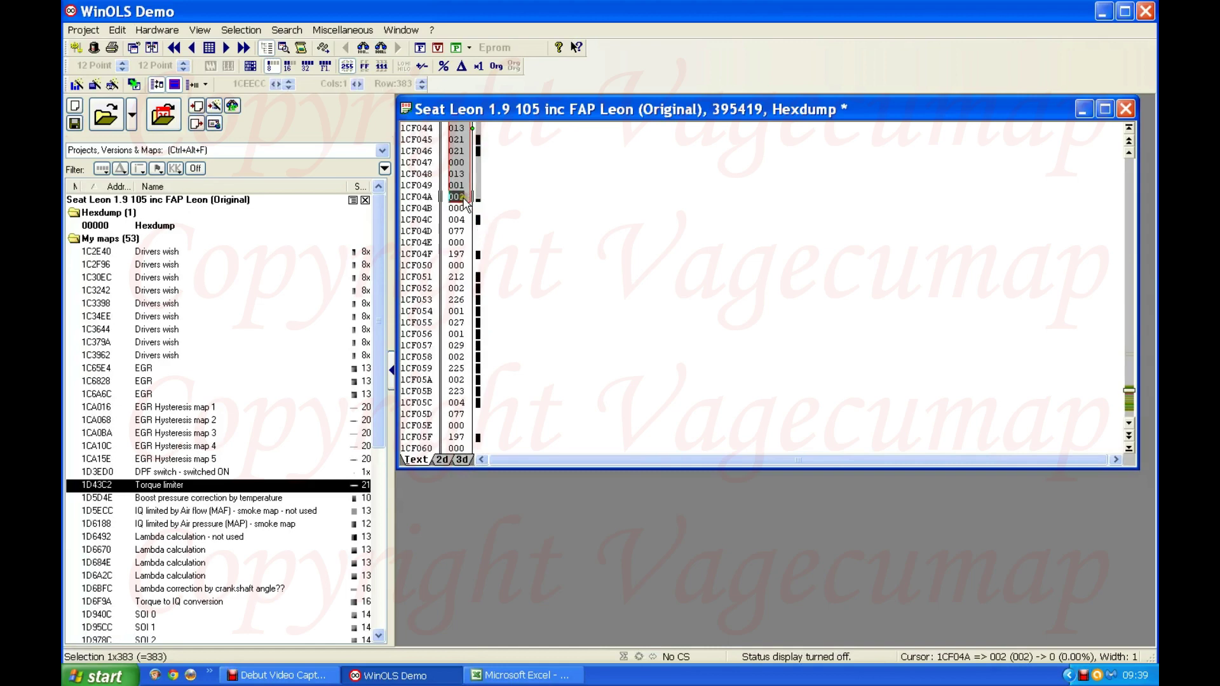
right_click(466, 202)
left_click(485, 208)
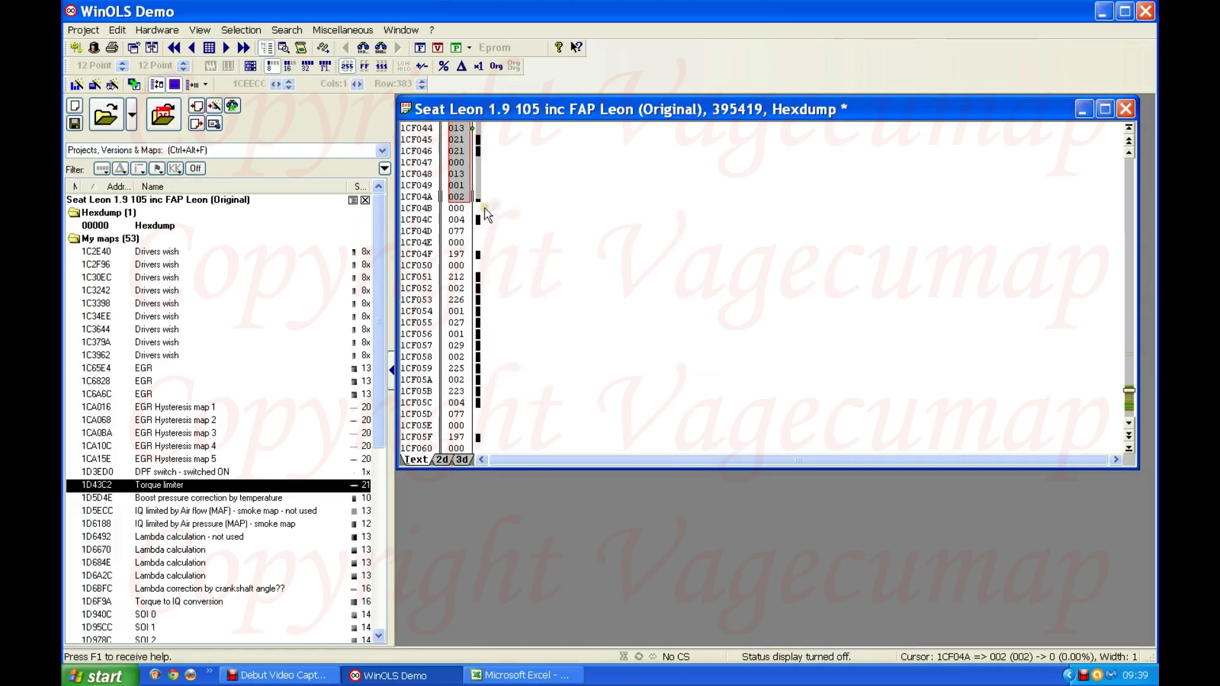
Step: Switch to the Excel fault code table and paste the copied values into the Fault Path column starting at cell L7
left_click(549, 675)
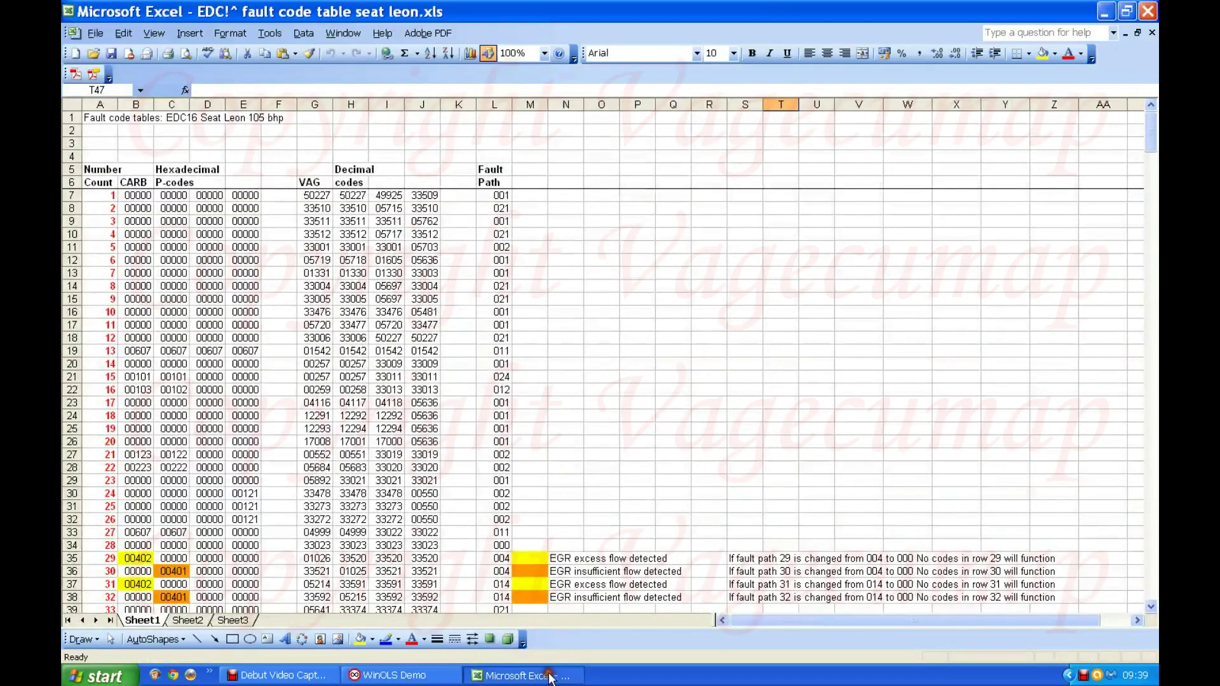
left_click(496, 194)
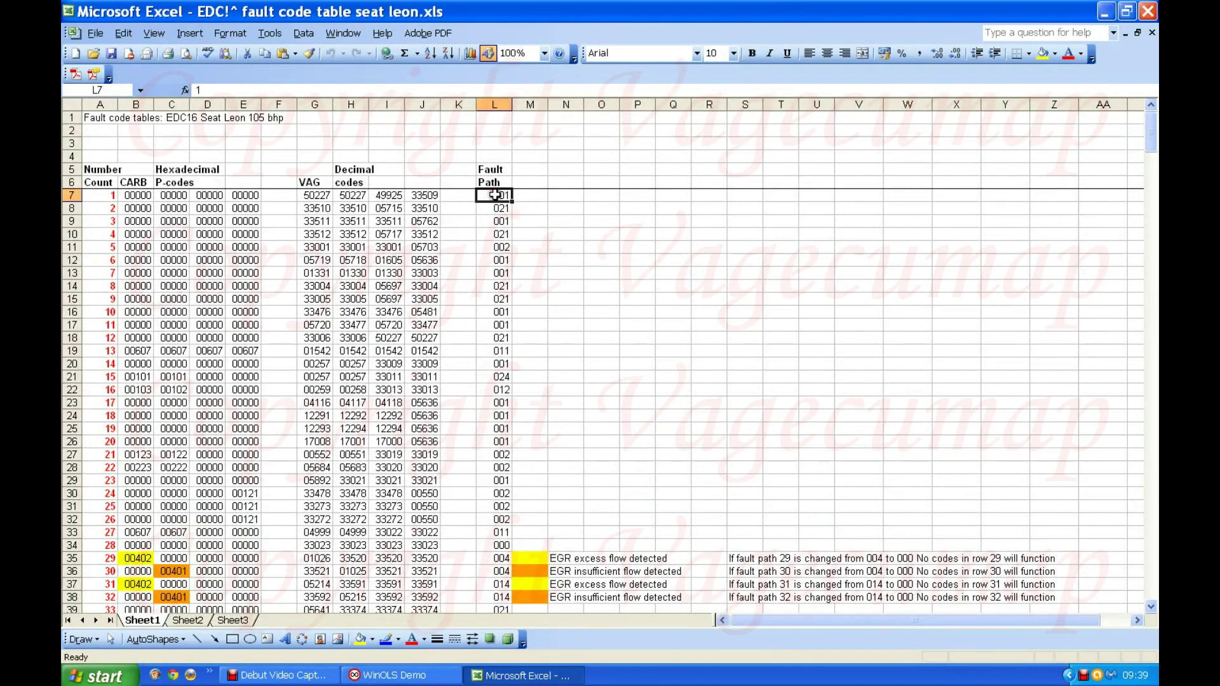
right_click(496, 196)
left_click(526, 242)
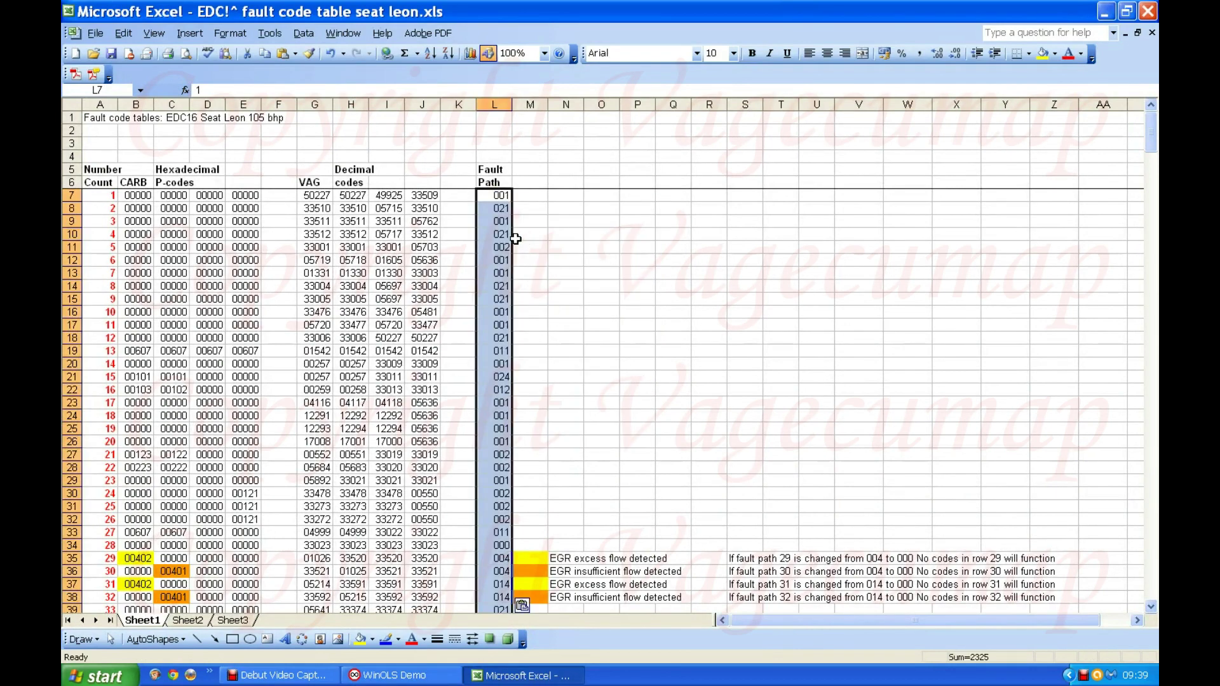
left_click(550, 247)
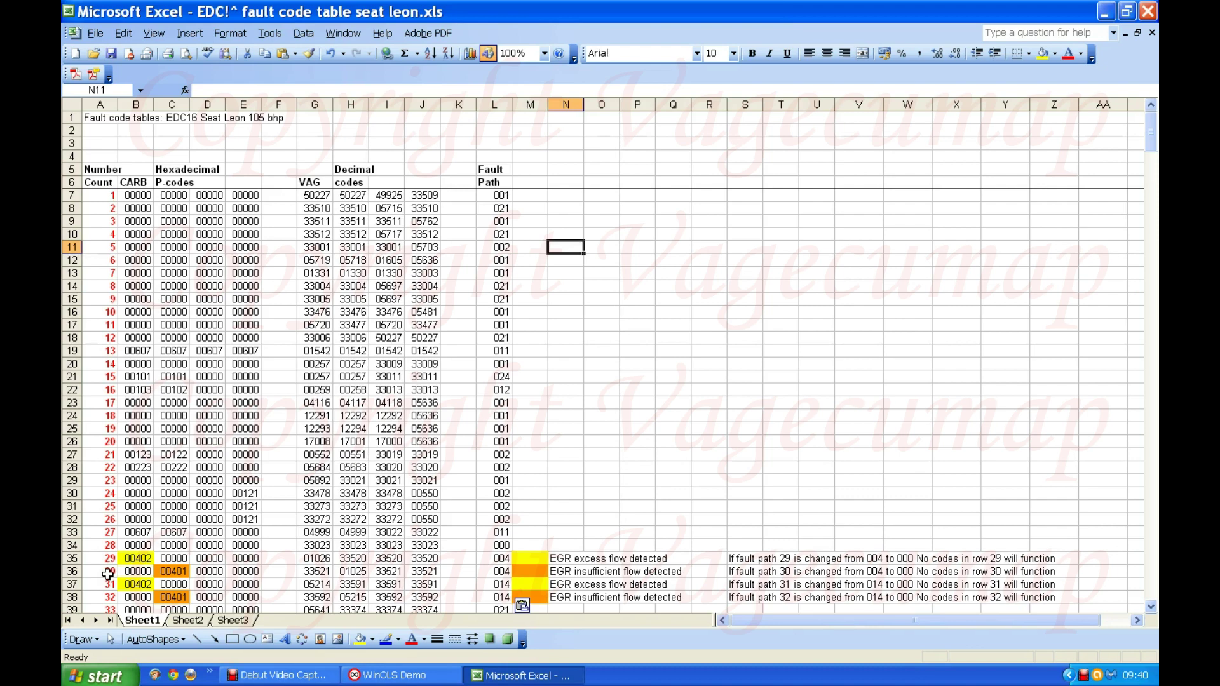
Step: Check the fault code table down to its last row, and examine the CARB codes, VAG codes and fault path of entry 1
left_click_drag(1151, 142, 1118, 606)
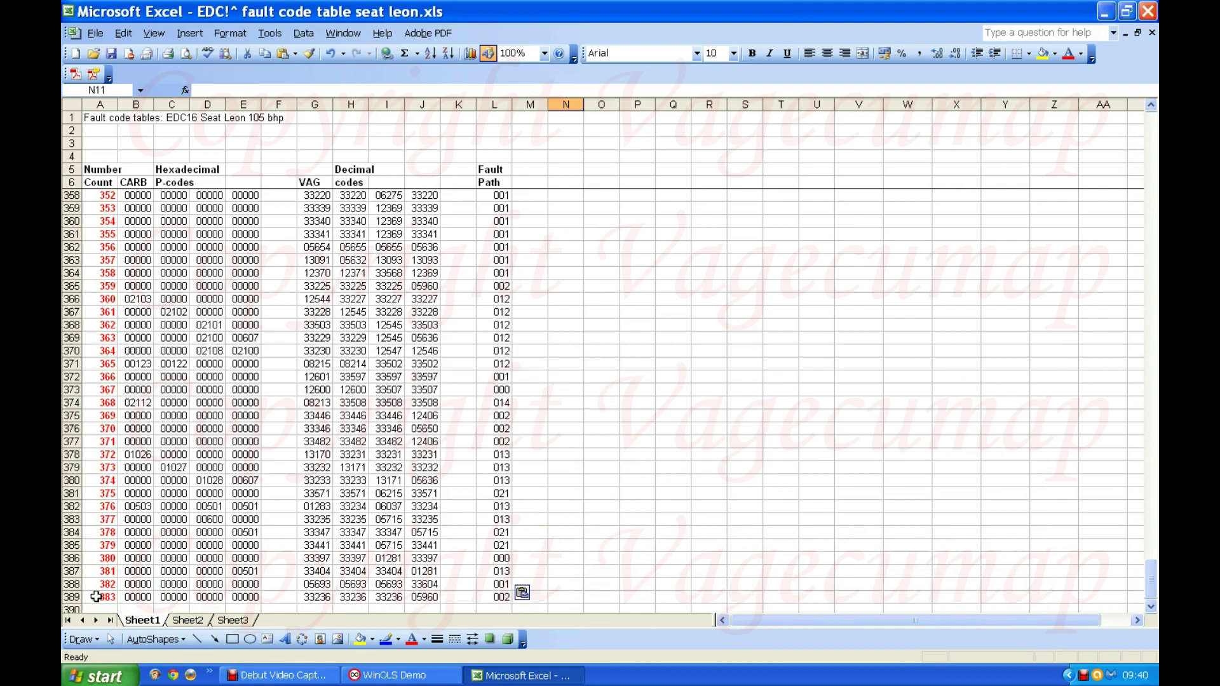
left_click_drag(1151, 593, 1147, 130)
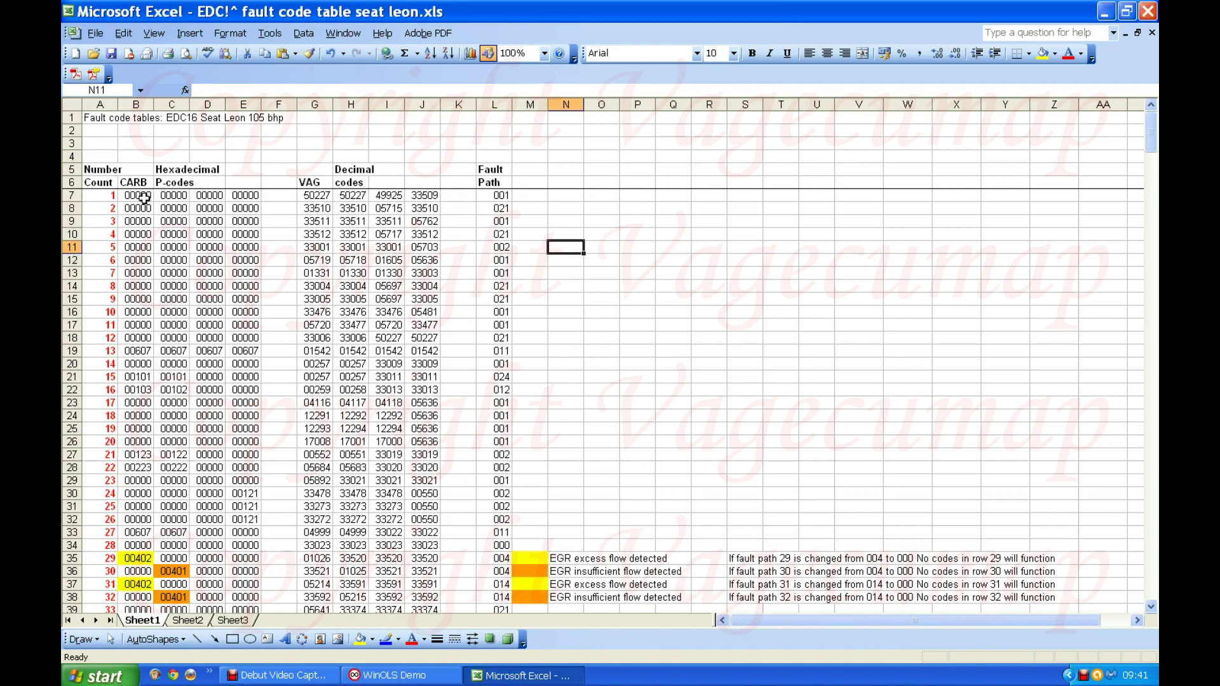
left_click(138, 195)
left_click(173, 196)
left_click(239, 198)
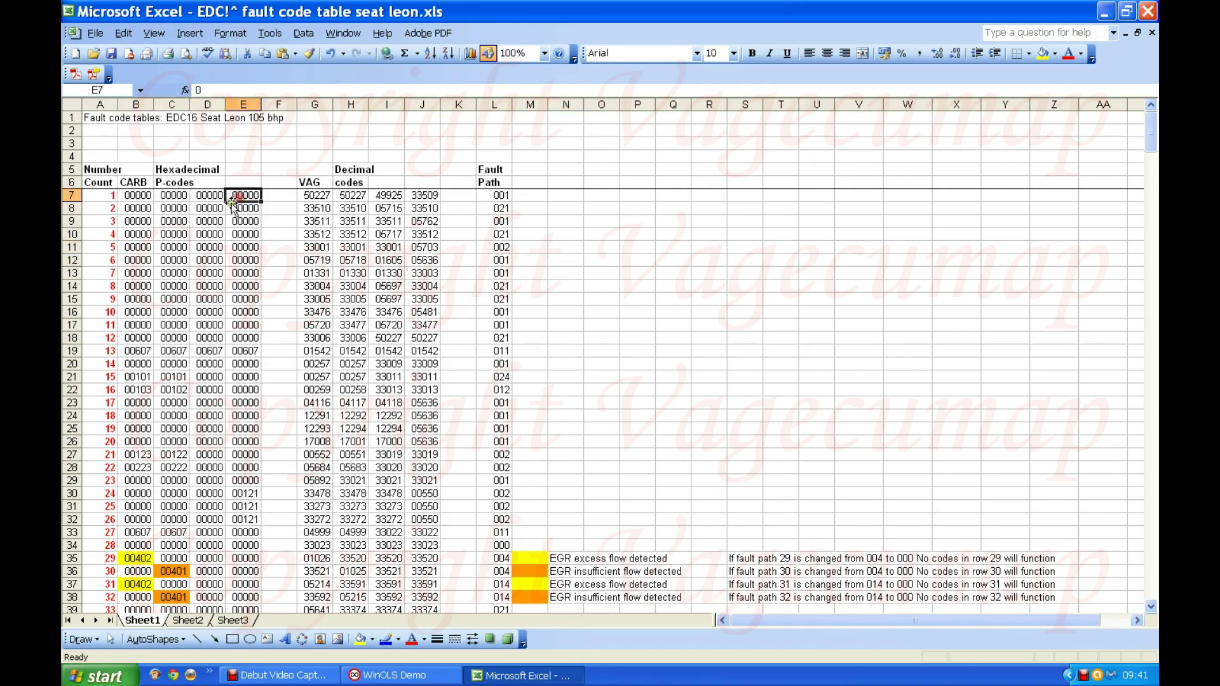
left_click(313, 197)
left_click(354, 196)
left_click(391, 196)
left_click(426, 196)
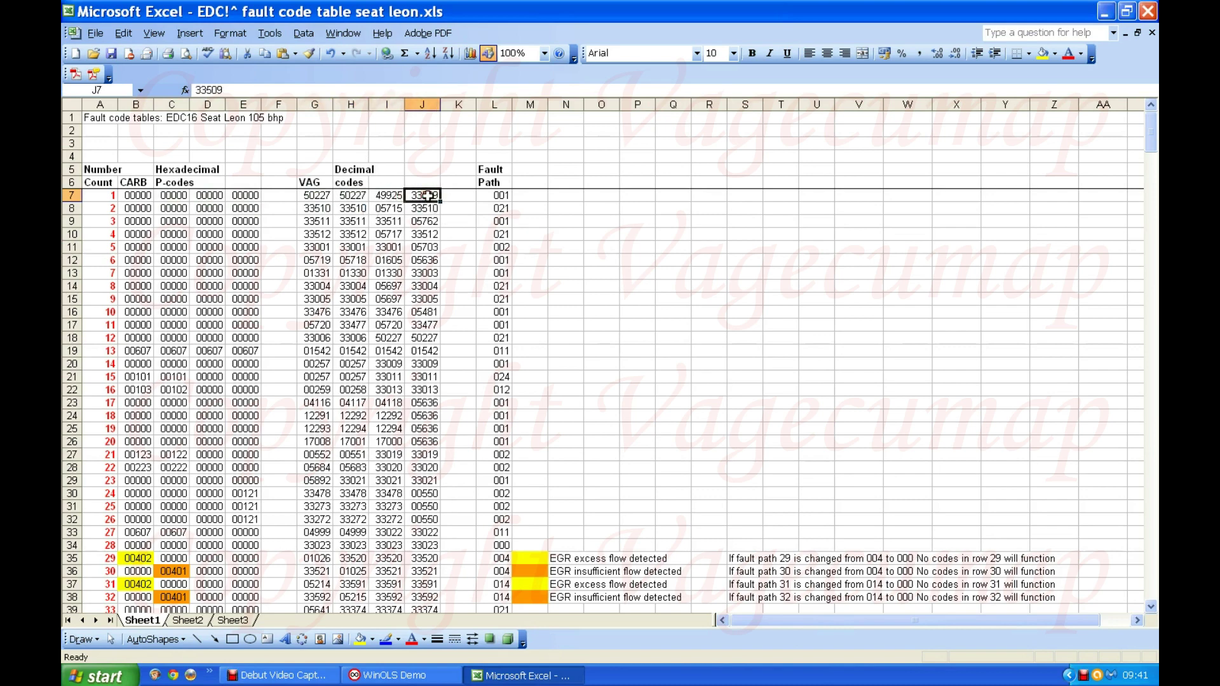
left_click(500, 195)
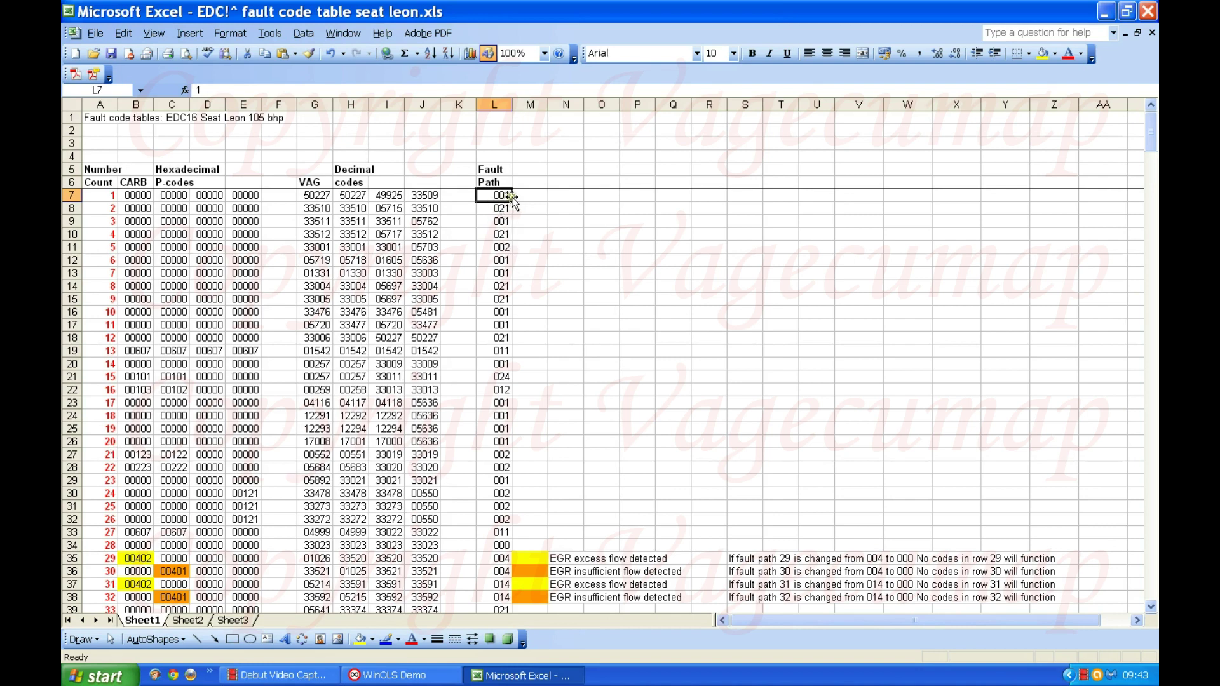
Step: Compare fault path values down the column, examining entries 3, 7, 8 and 9 and the 000 entries between 68 and 73
left_click(501, 221)
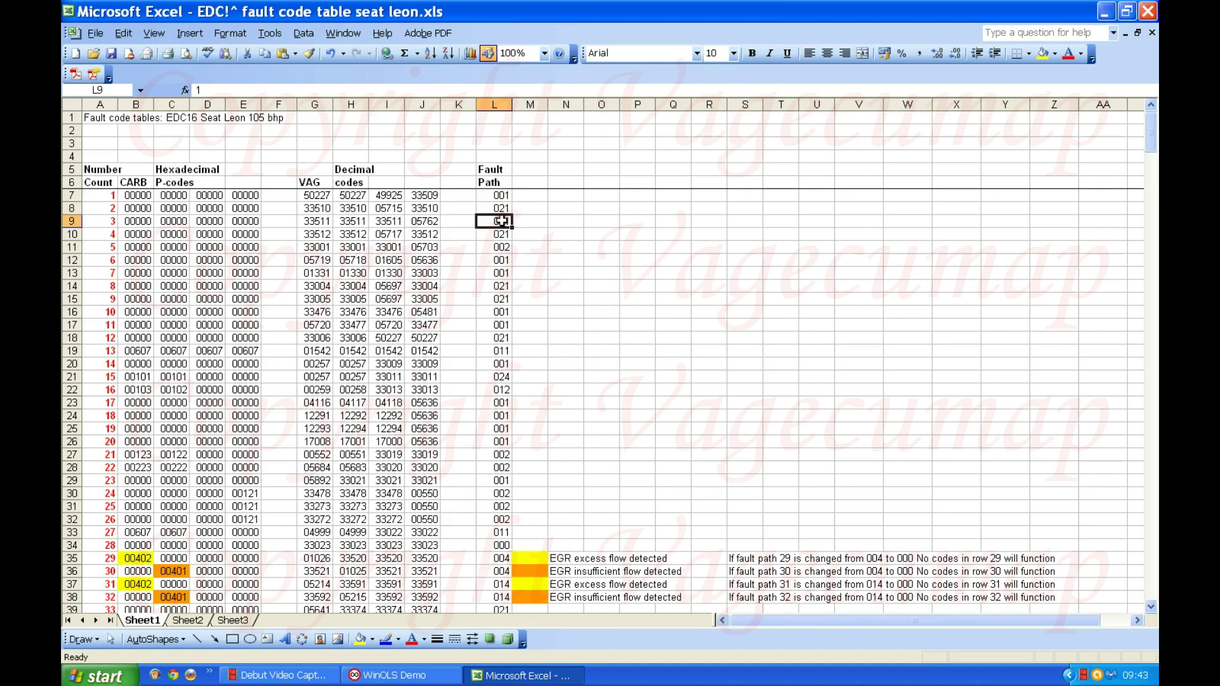
left_click(504, 272)
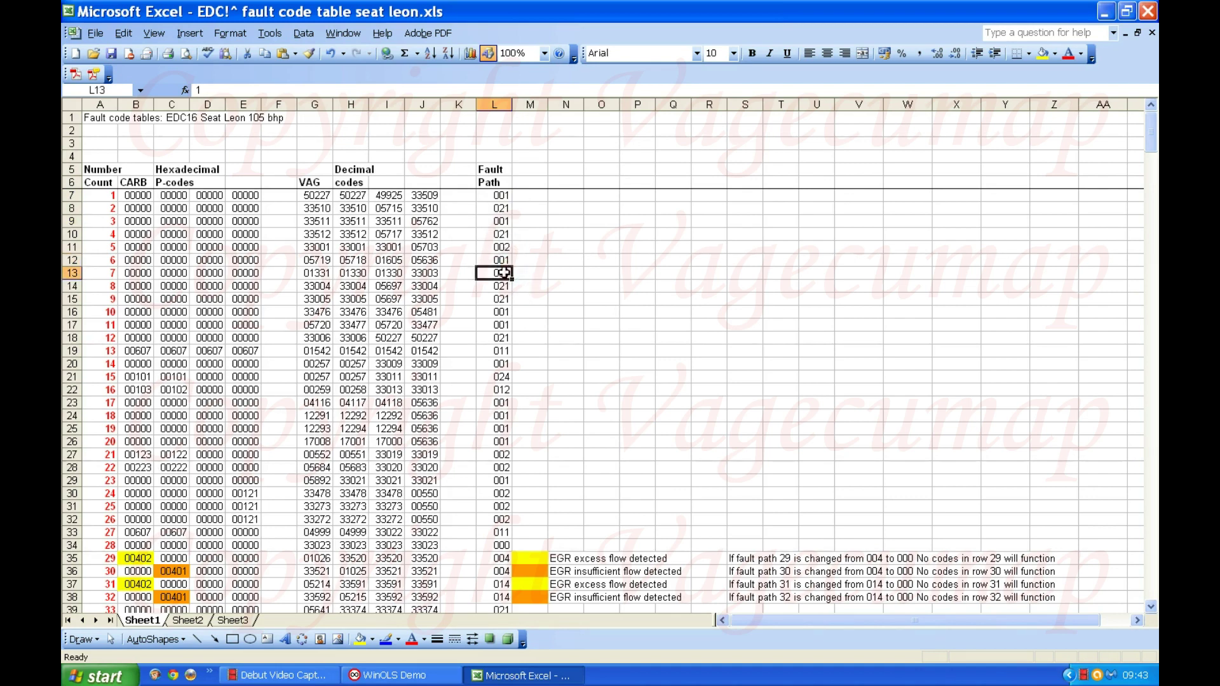
left_click(501, 286)
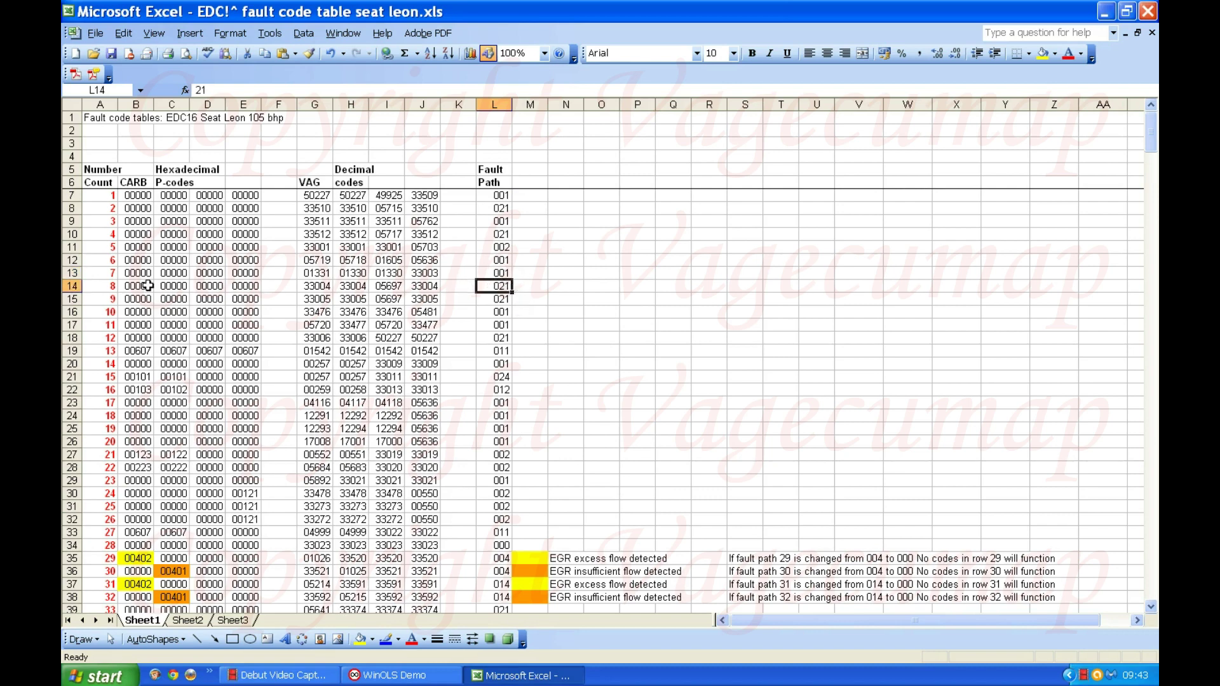
left_click(496, 299)
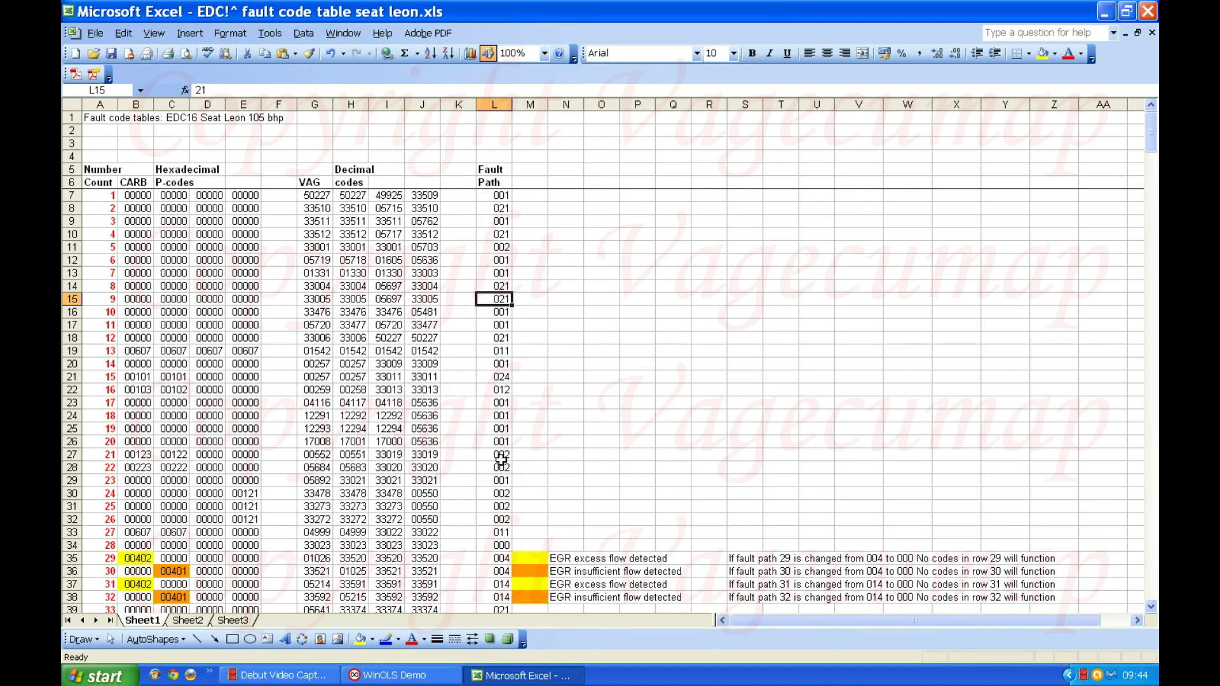
scroll(498, 440, "down", 6)
scroll(499, 440, "down", 12)
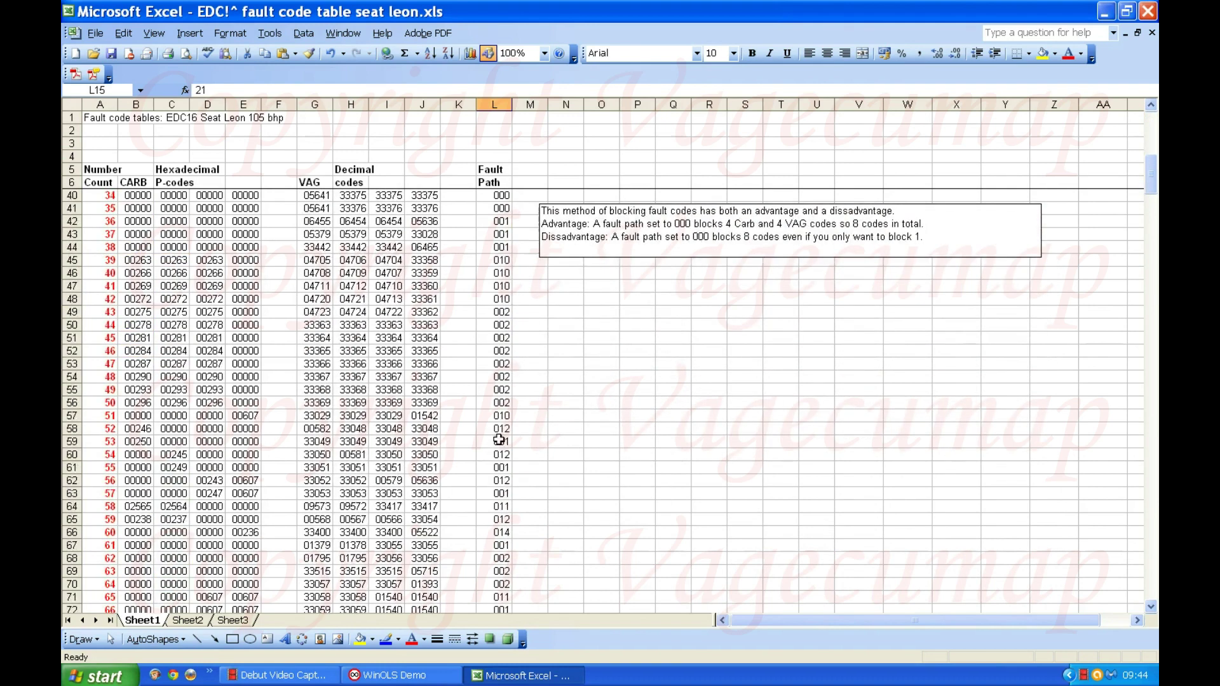
scroll(498, 416, "down", 1)
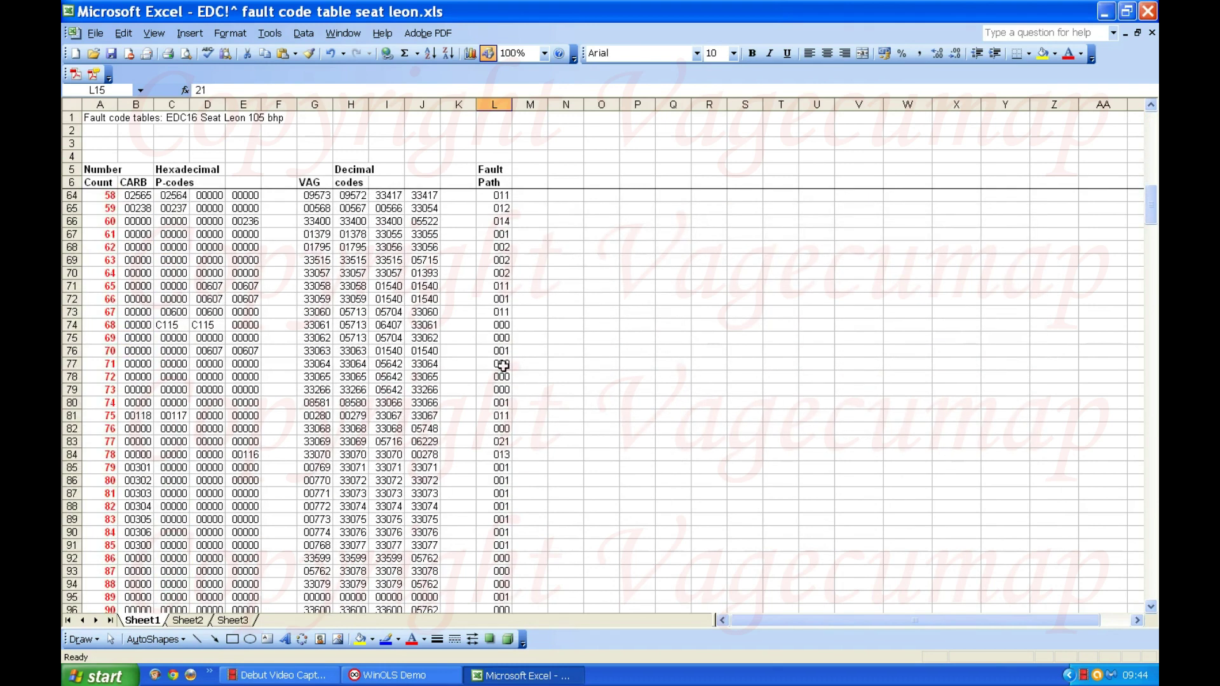
left_click(507, 325)
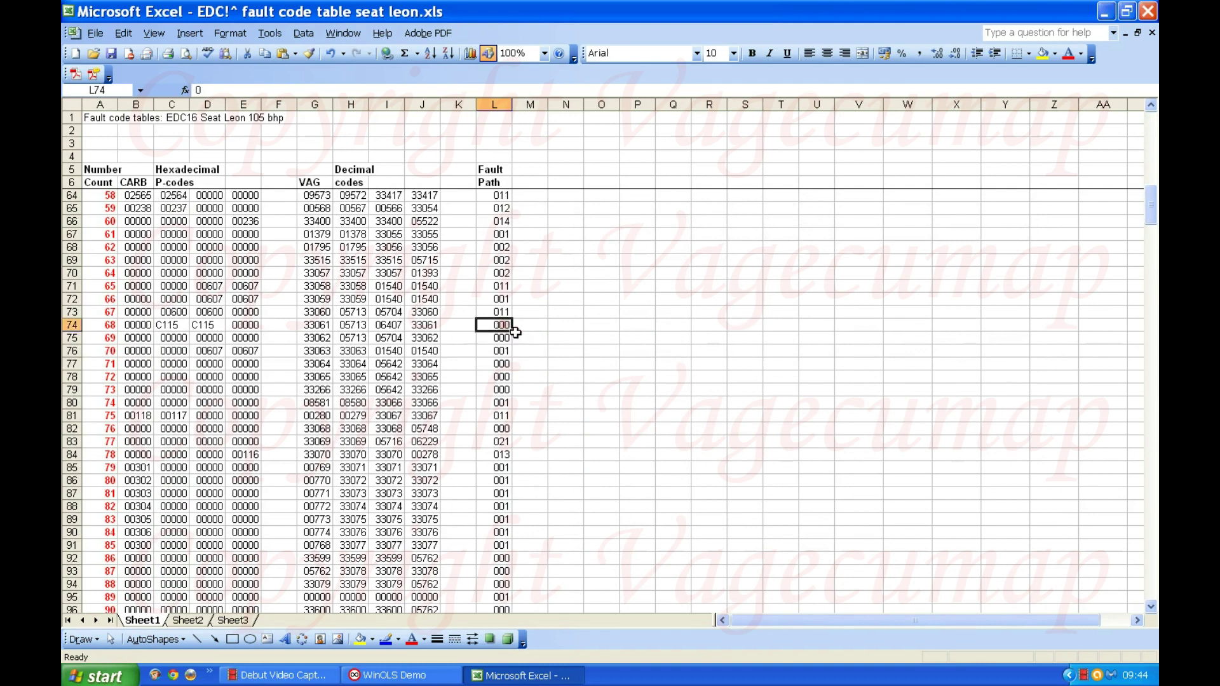
left_click(502, 336)
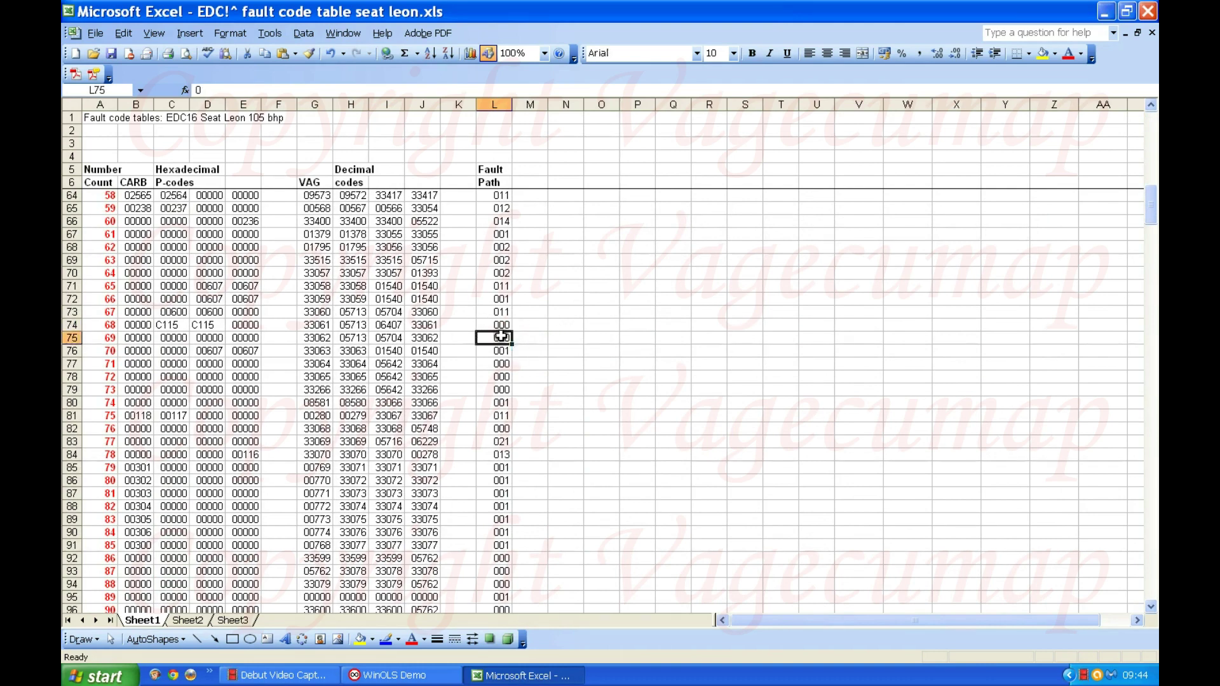
left_click(501, 364)
left_click(502, 377)
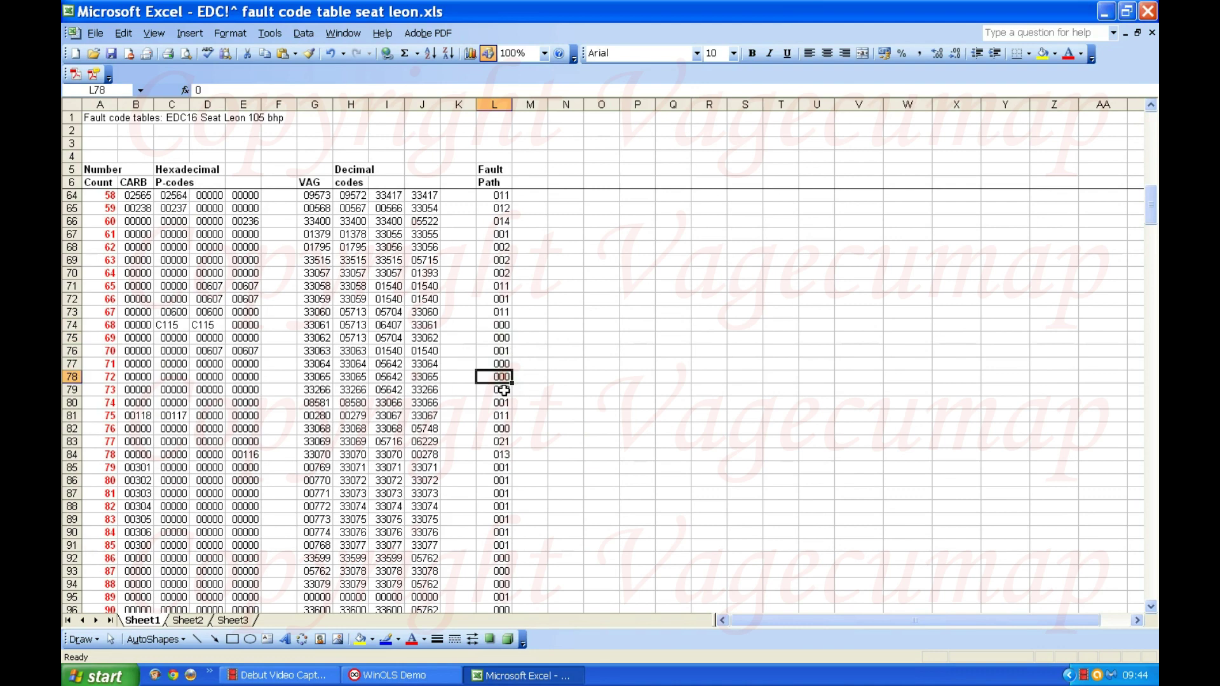
left_click(502, 390)
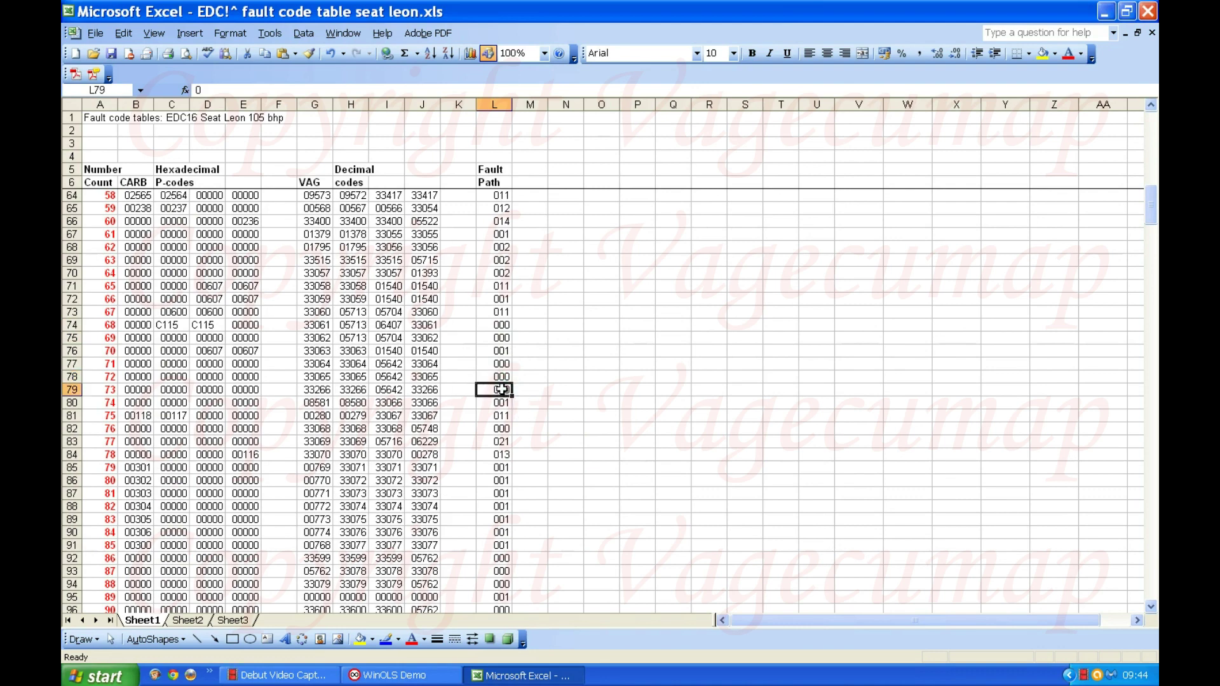
scroll(501, 389, "up", 19)
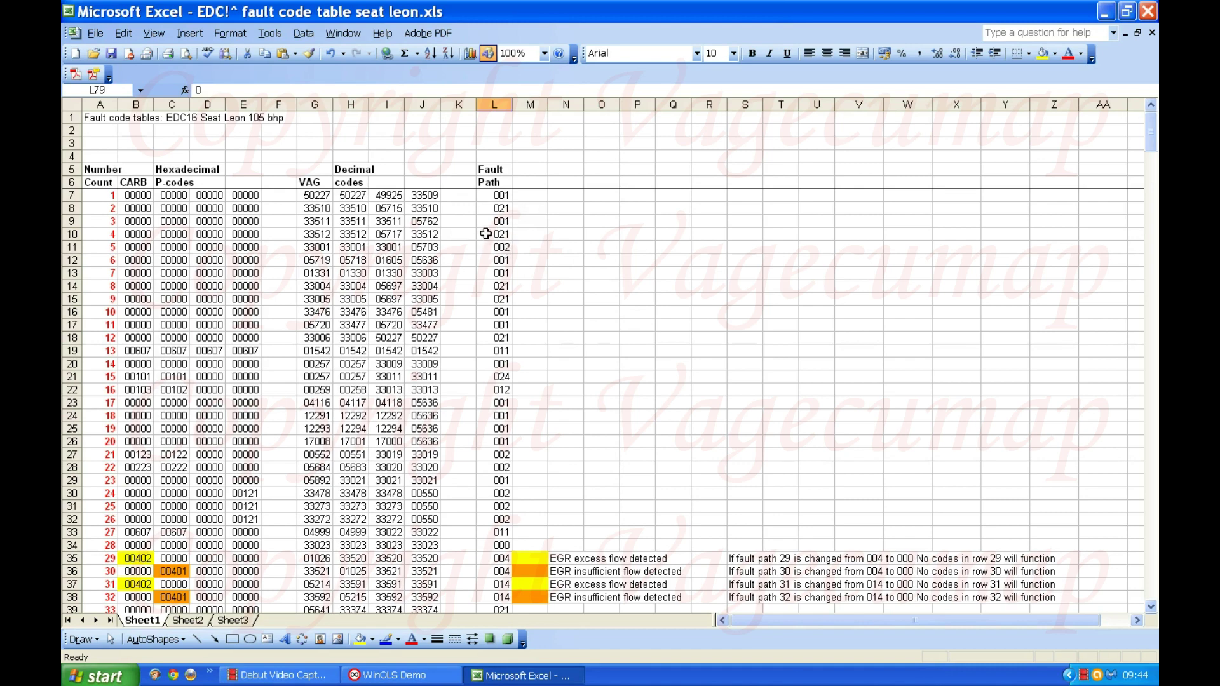
Step: Set the fault path of entry 29 (code 00402) in cell L35 to 000 and colour its text red
scroll(485, 234, "down", 2)
scroll(486, 234, "down", 4)
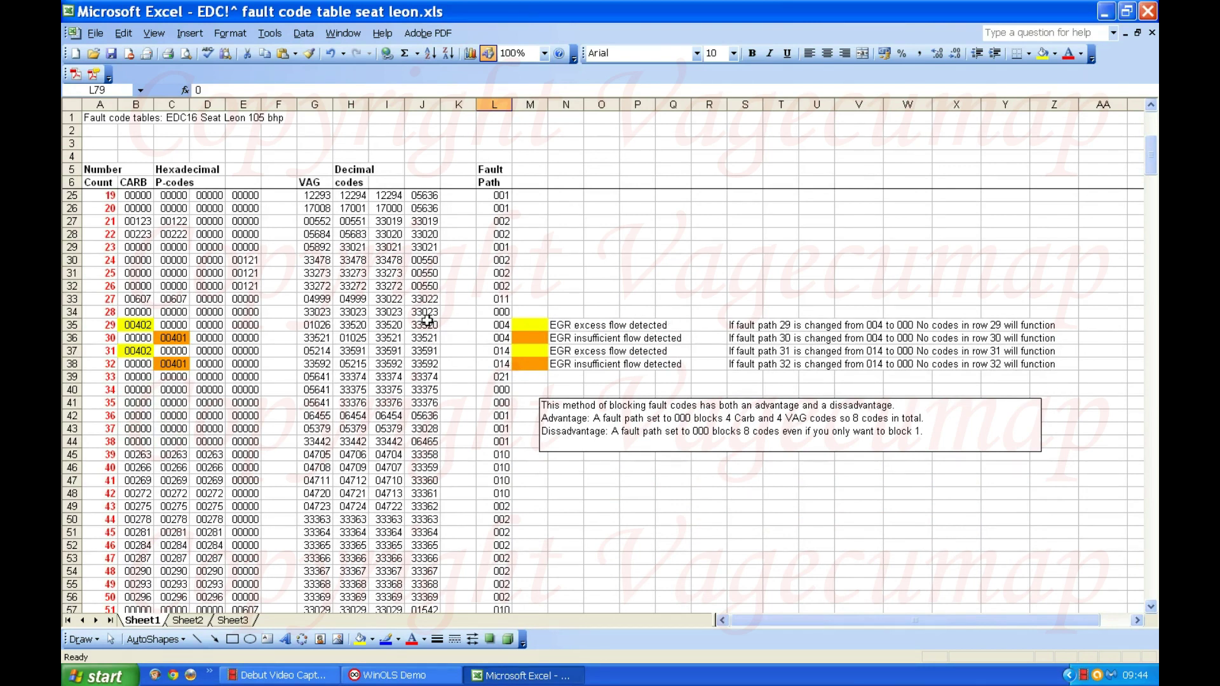
left_click(138, 326)
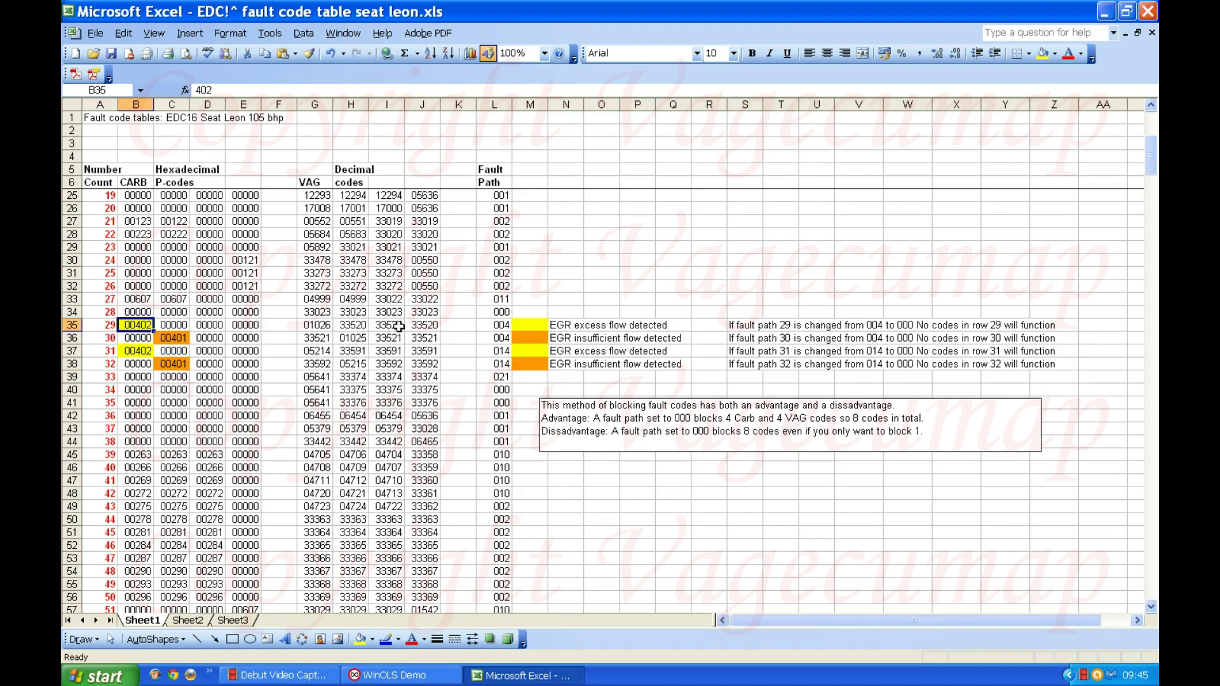
left_click(504, 326)
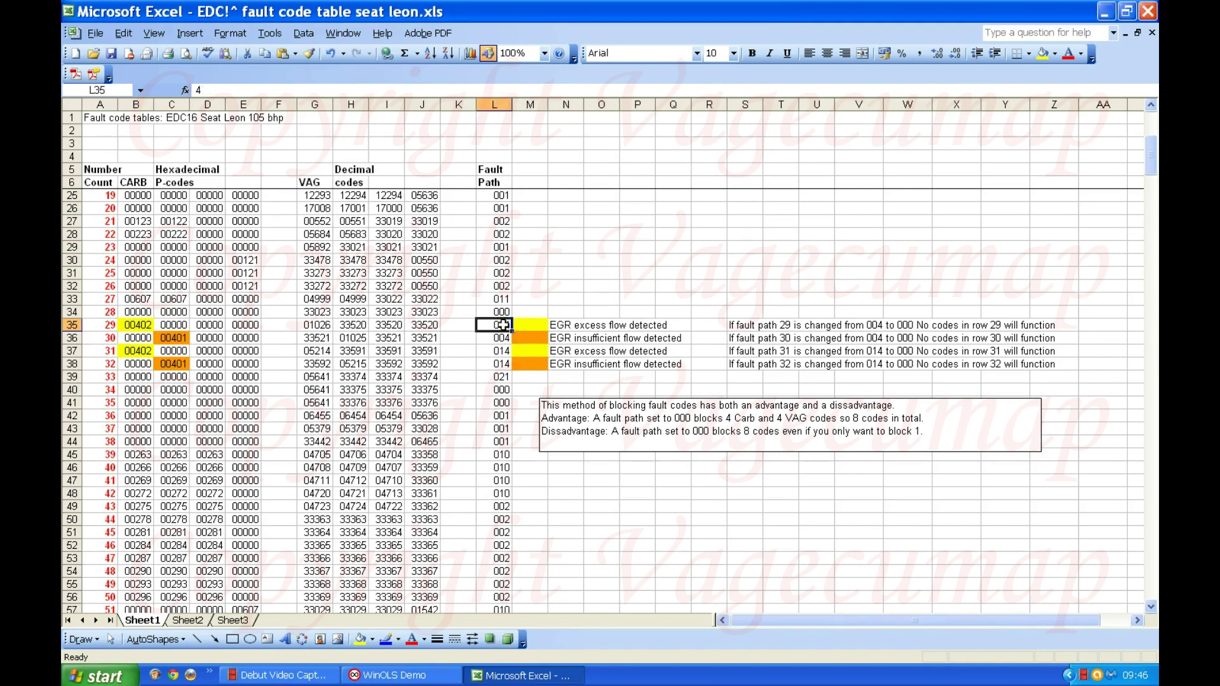
type("00")
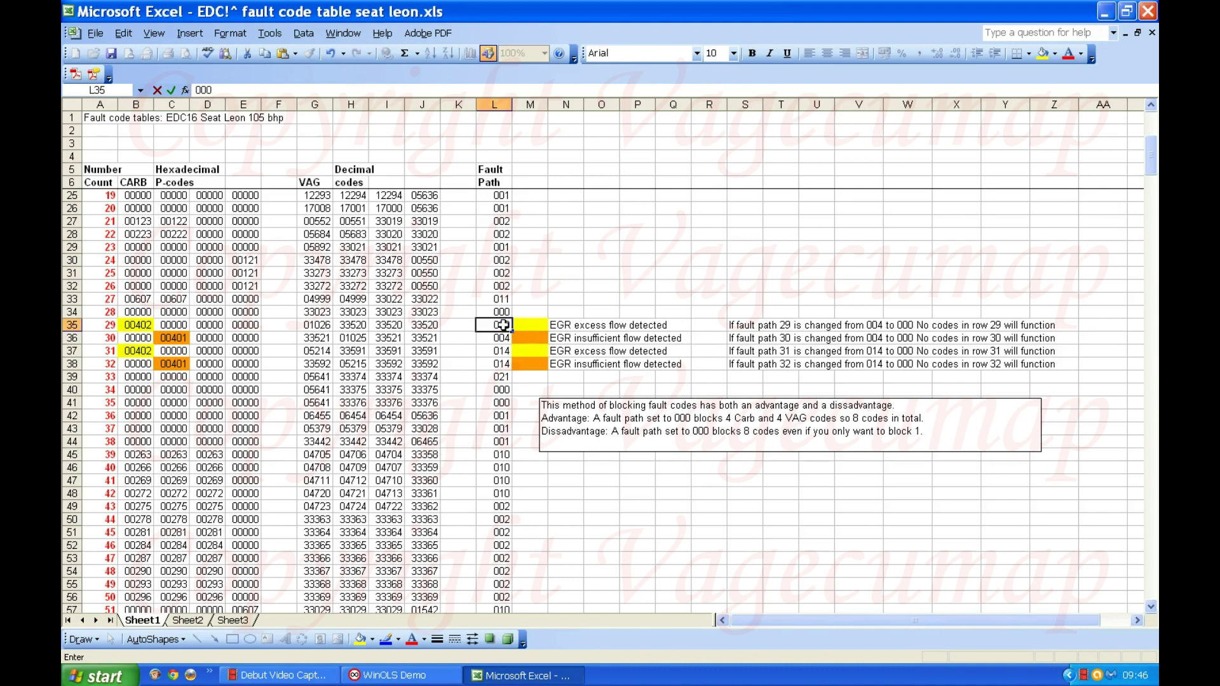
type("0")
key("Return")
left_click(499, 325)
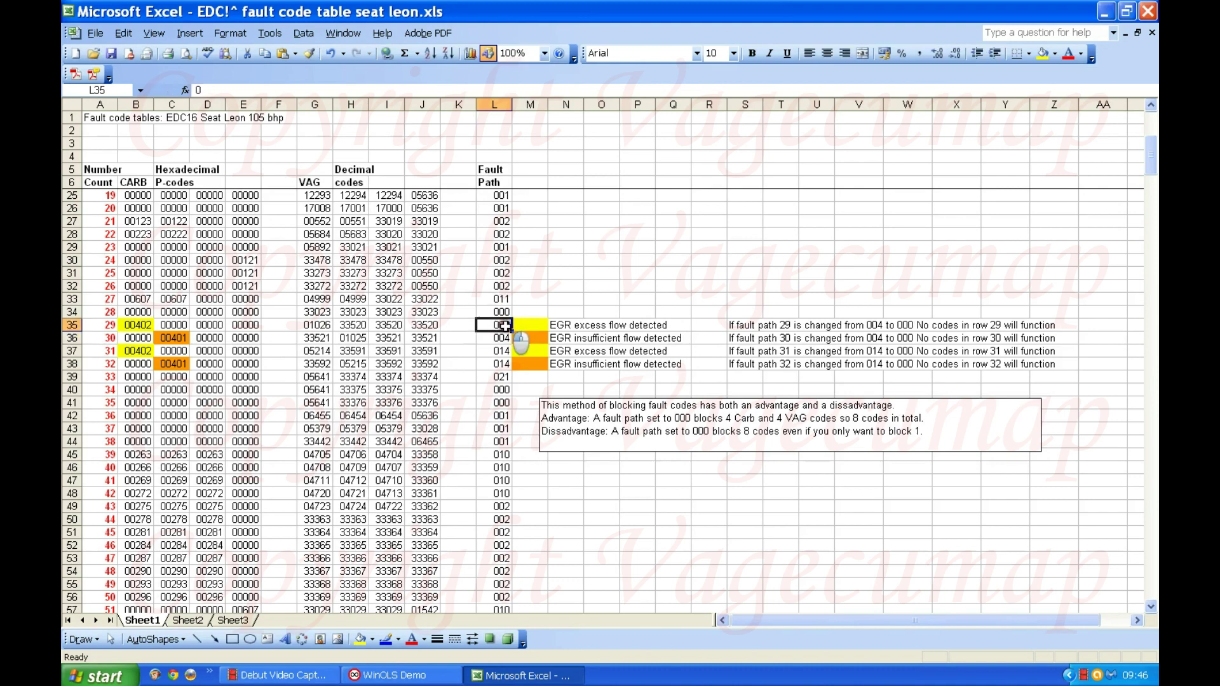
left_click(1072, 55)
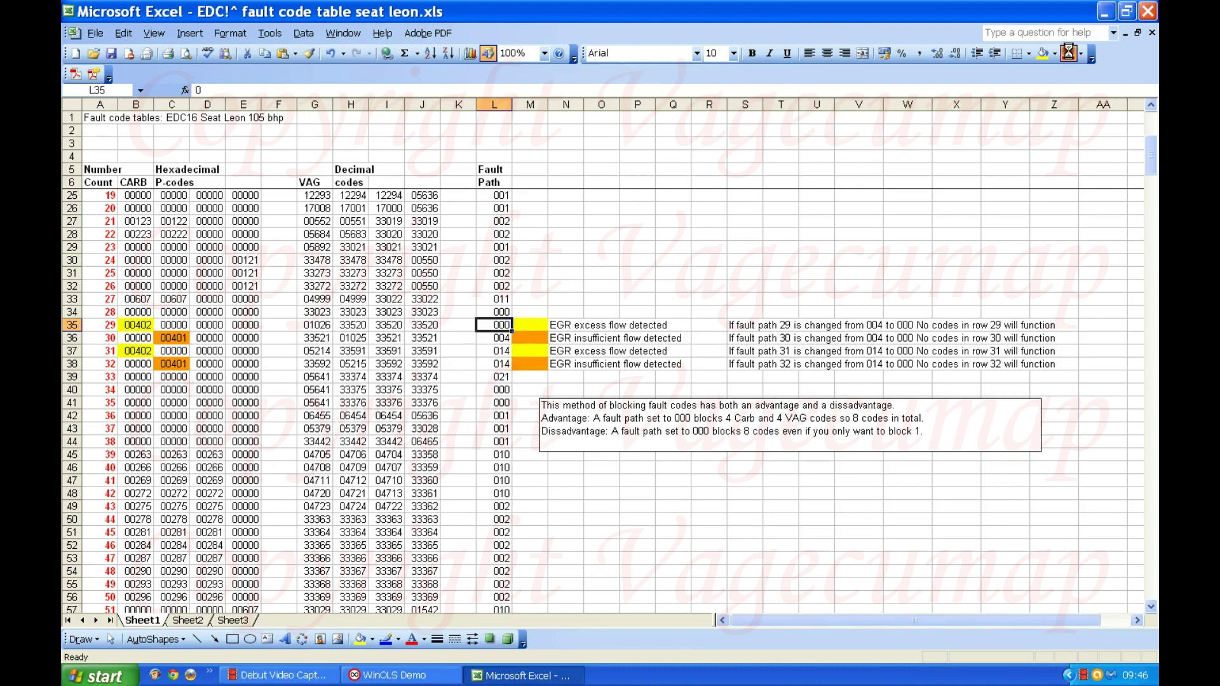
left_click(672, 299)
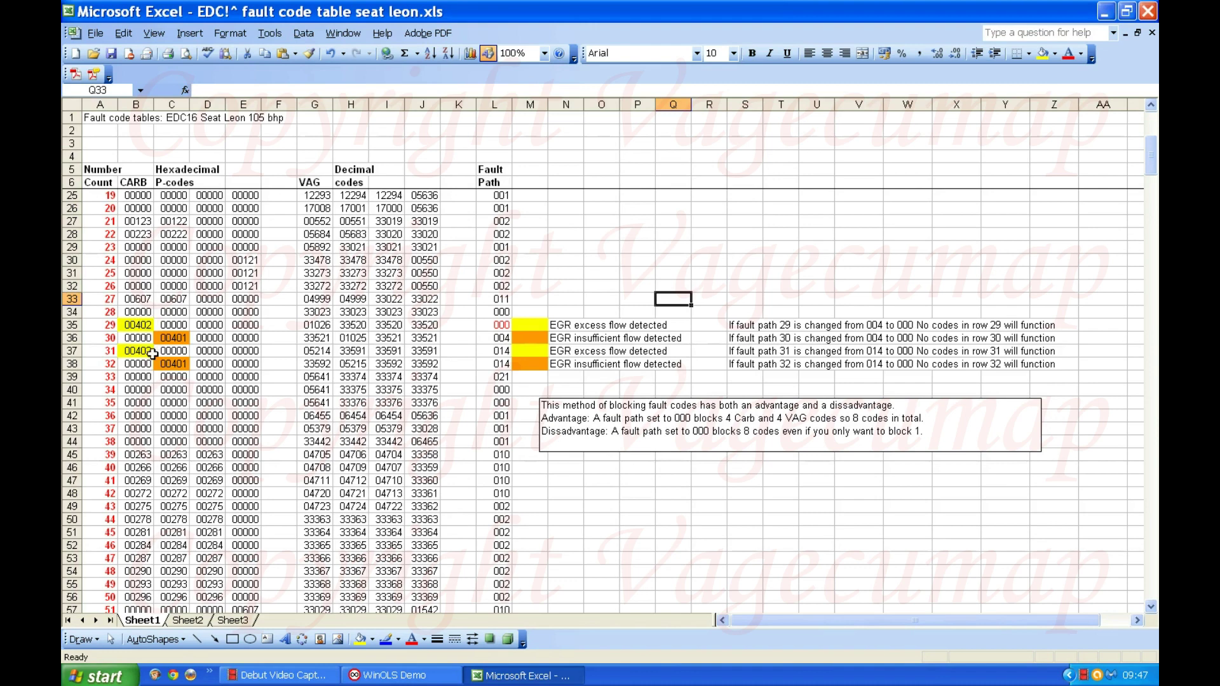
Step: Set the fault path of entry 31 (code 00402) in cell L37 to 000 and colour its text red
left_click(502, 350)
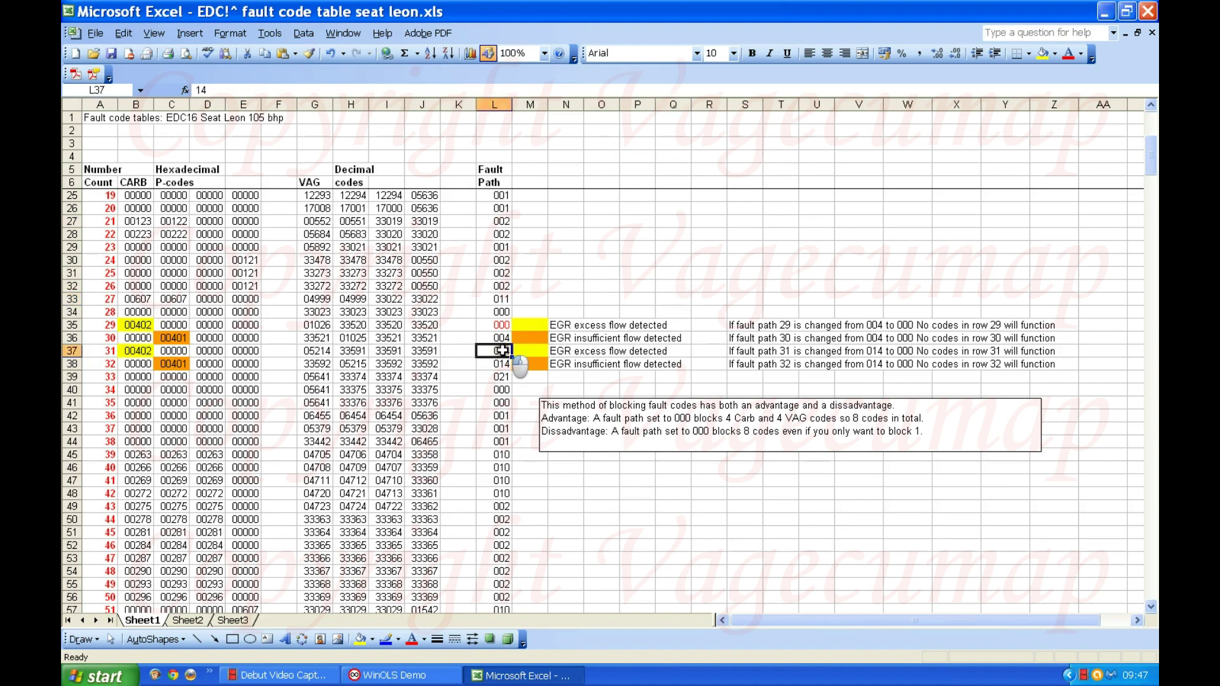
type("000")
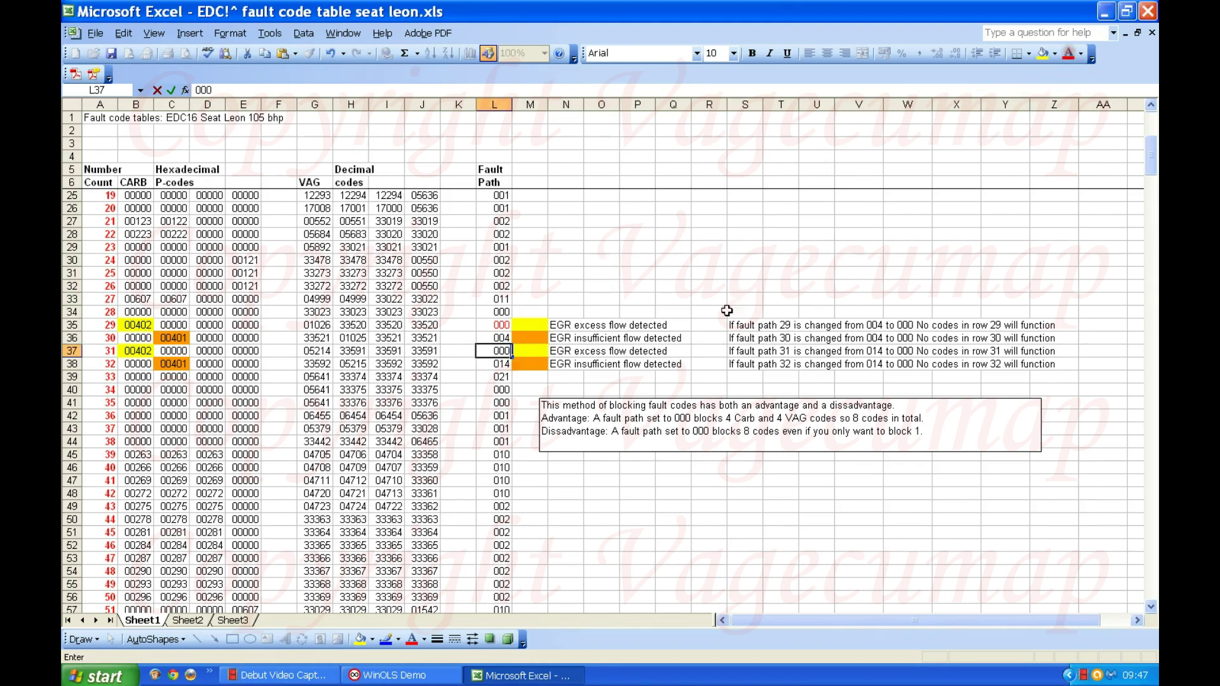
left_click(718, 271)
left_click(497, 351)
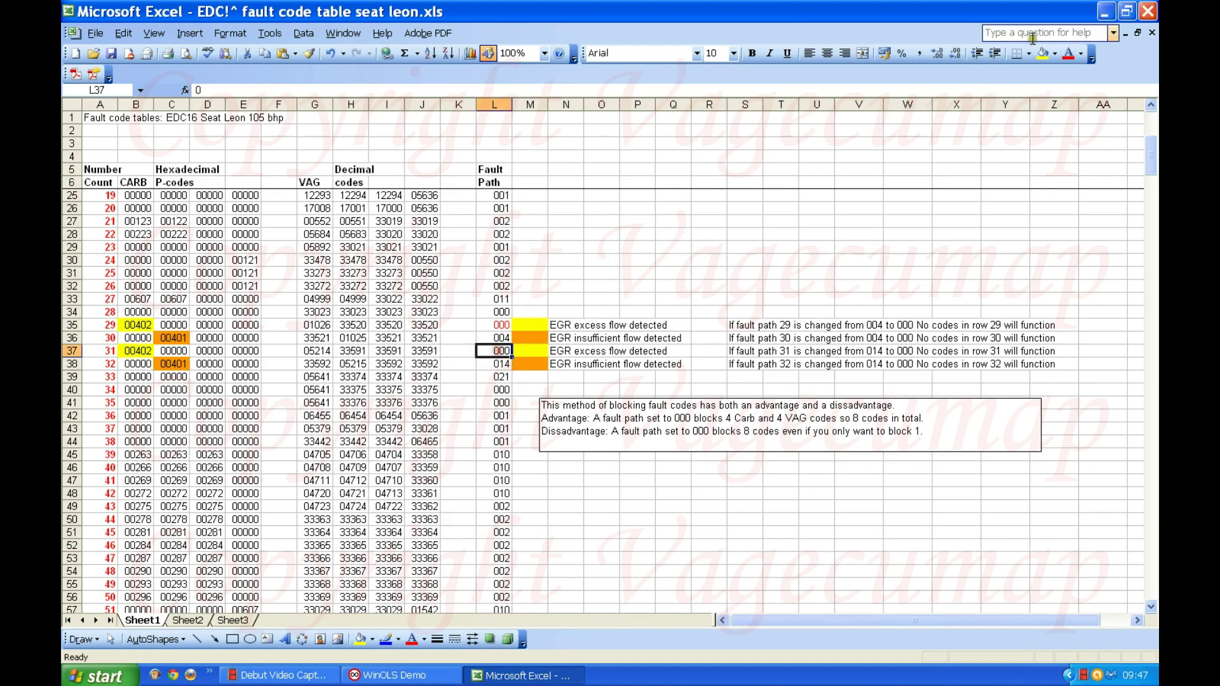
left_click(1069, 54)
left_click(758, 266)
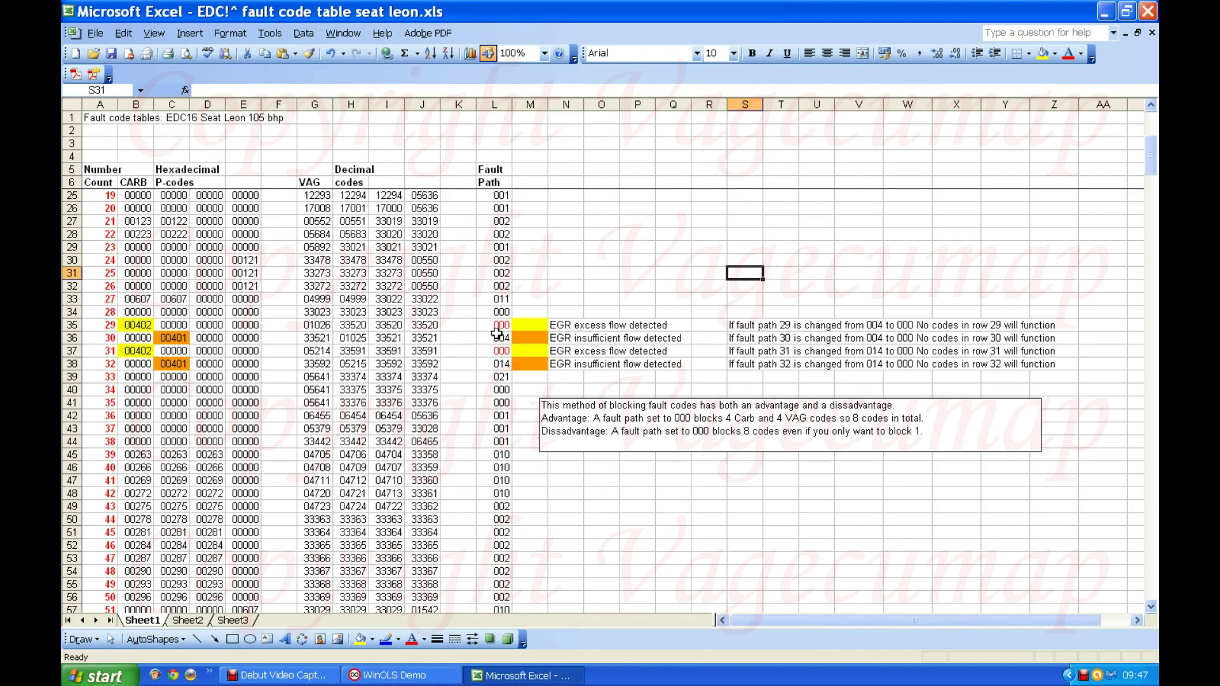
scroll(496, 333, "down", 13)
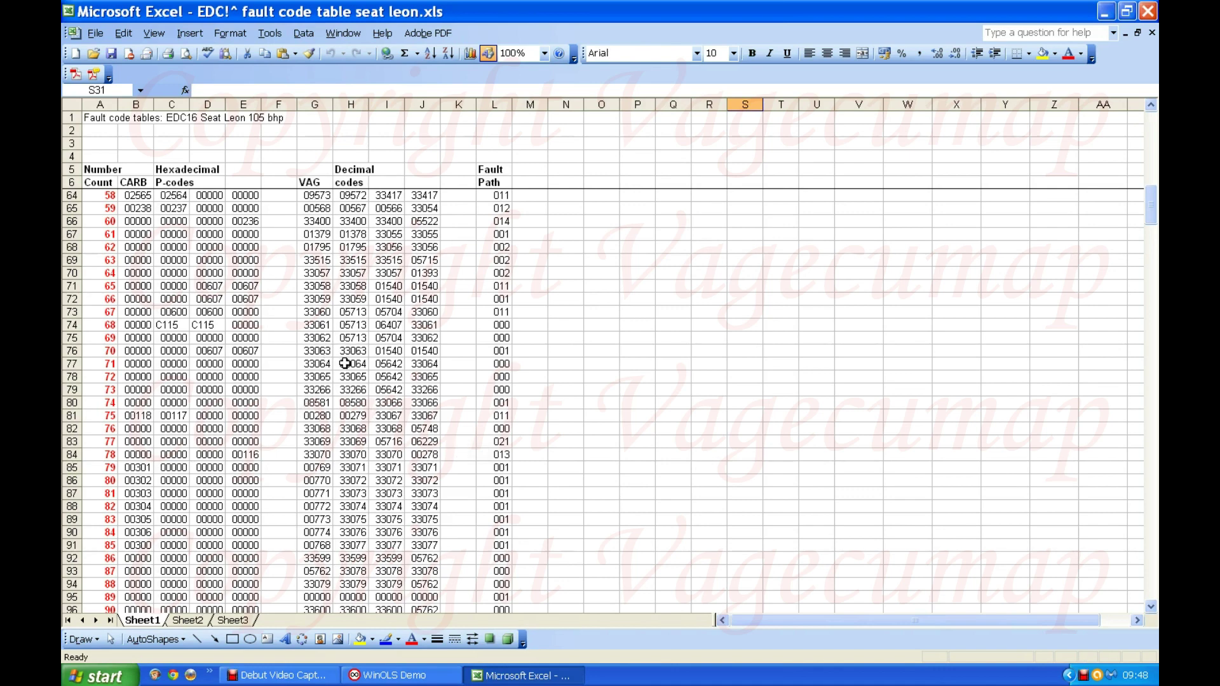
scroll(345, 364, "up", 14)
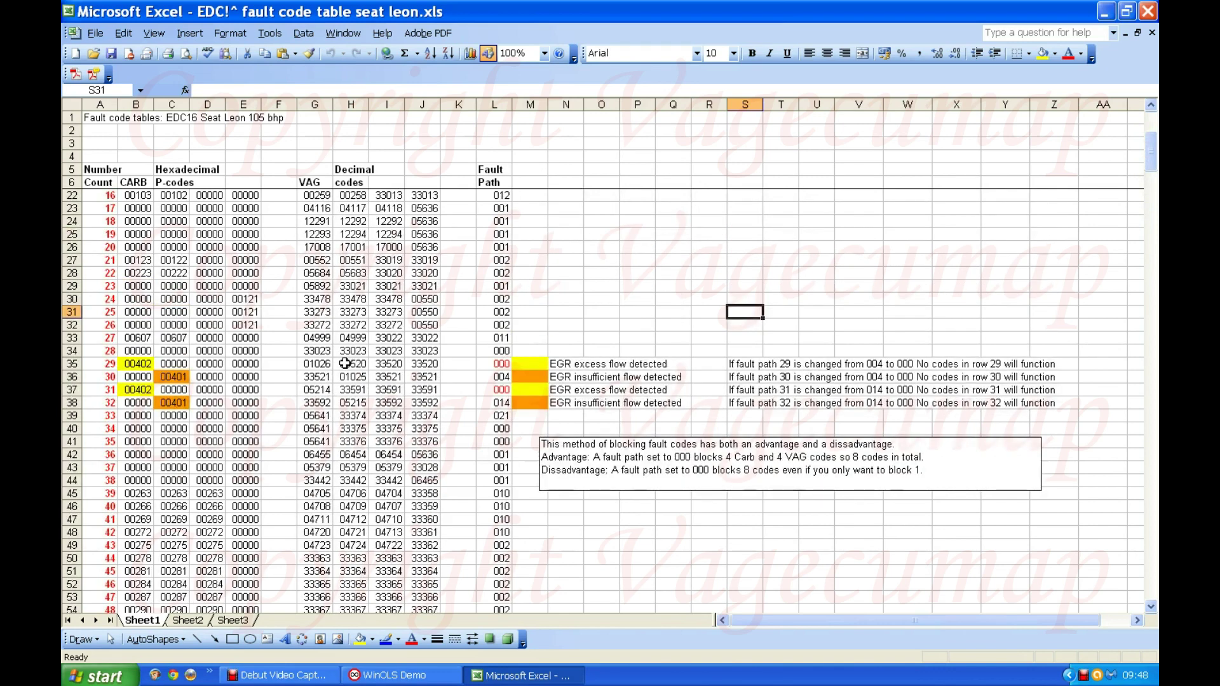
scroll(391, 308, "down", 3)
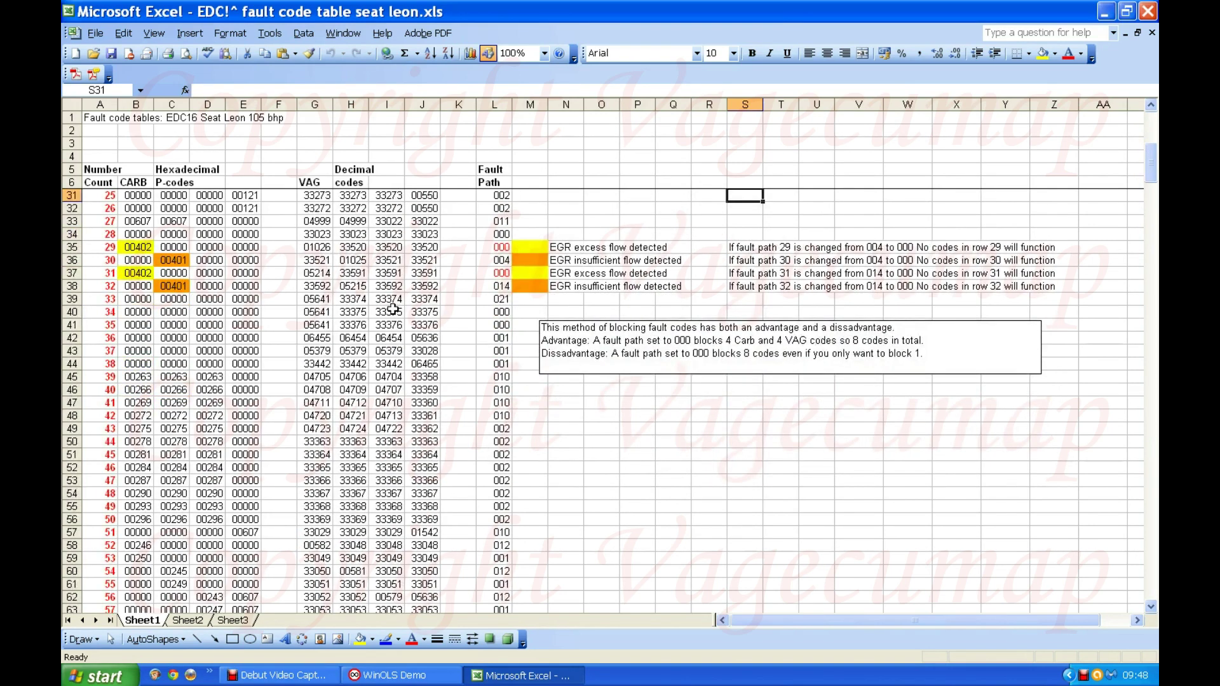